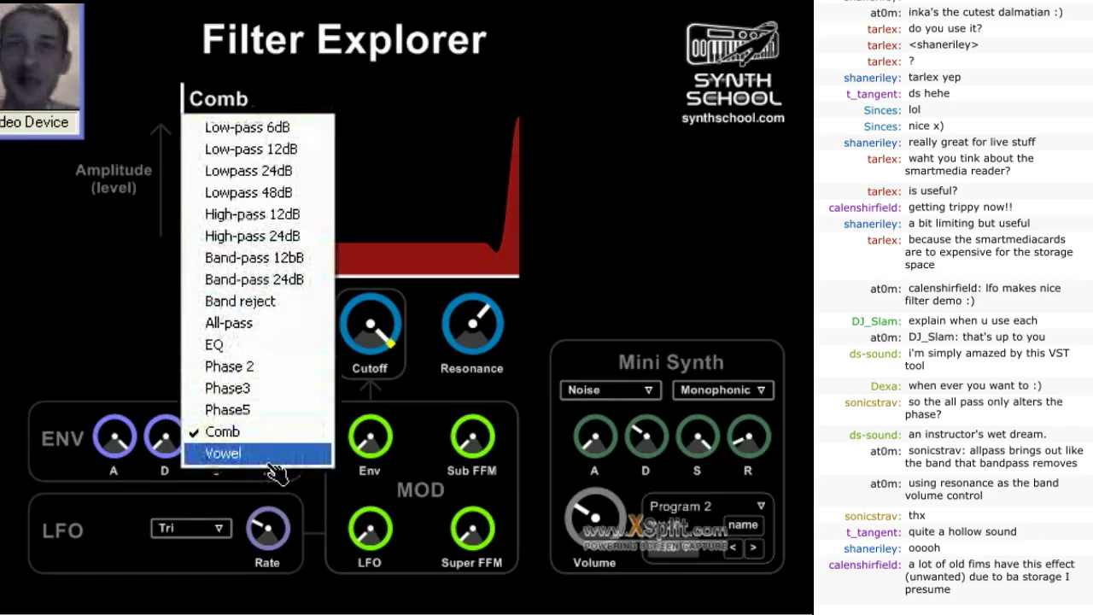
- Switch the filter type to Vowel, reduce the cutoff, and turn the resonance down to minimum
click(269, 457)
drag(390, 335, 391, 395)
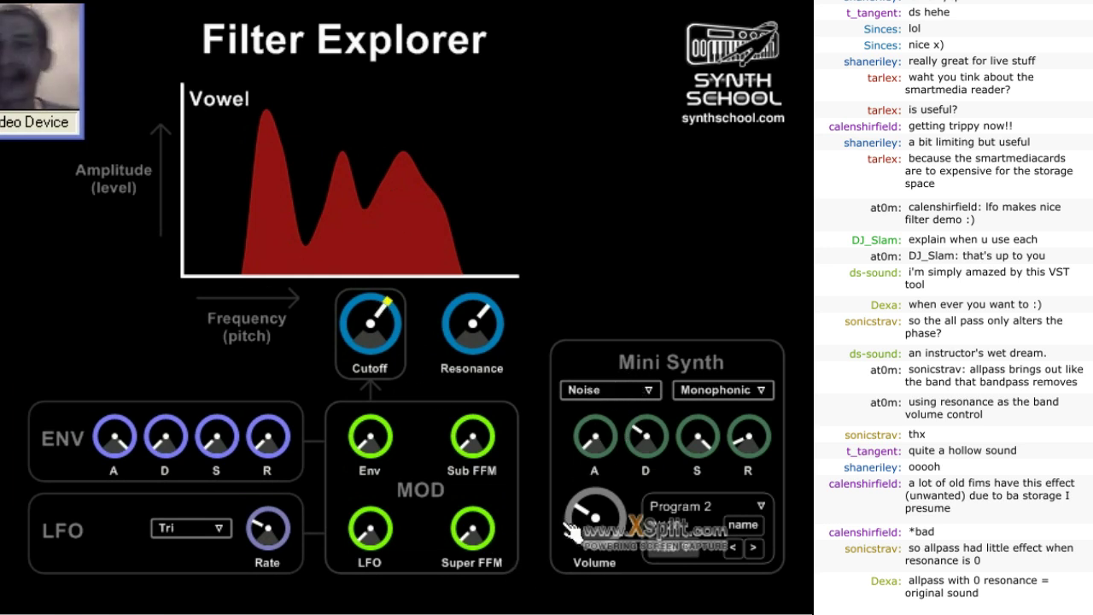
drag(484, 338, 483, 435)
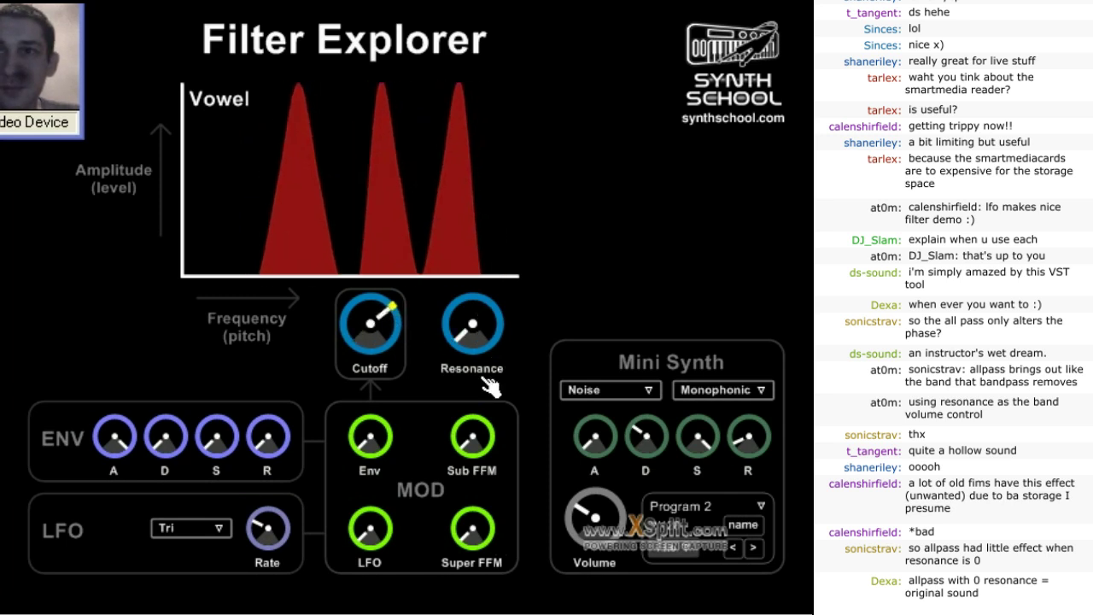
- Set the Mini Synth's sound source to Sawtooth and raise the Vowel filter's resonance
click(598, 390)
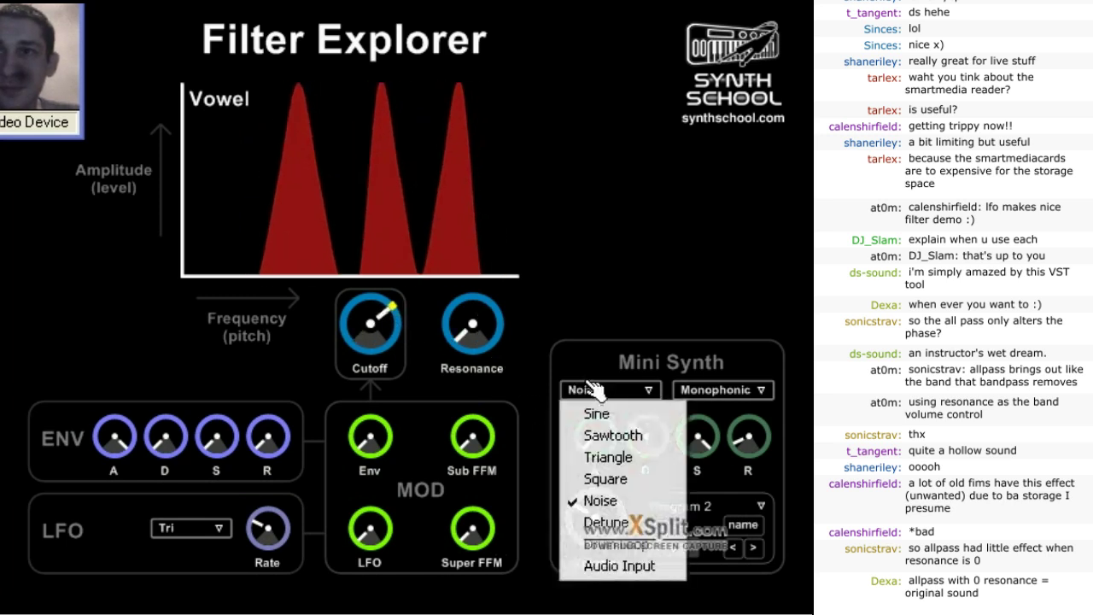
click(605, 435)
drag(478, 364, 478, 326)
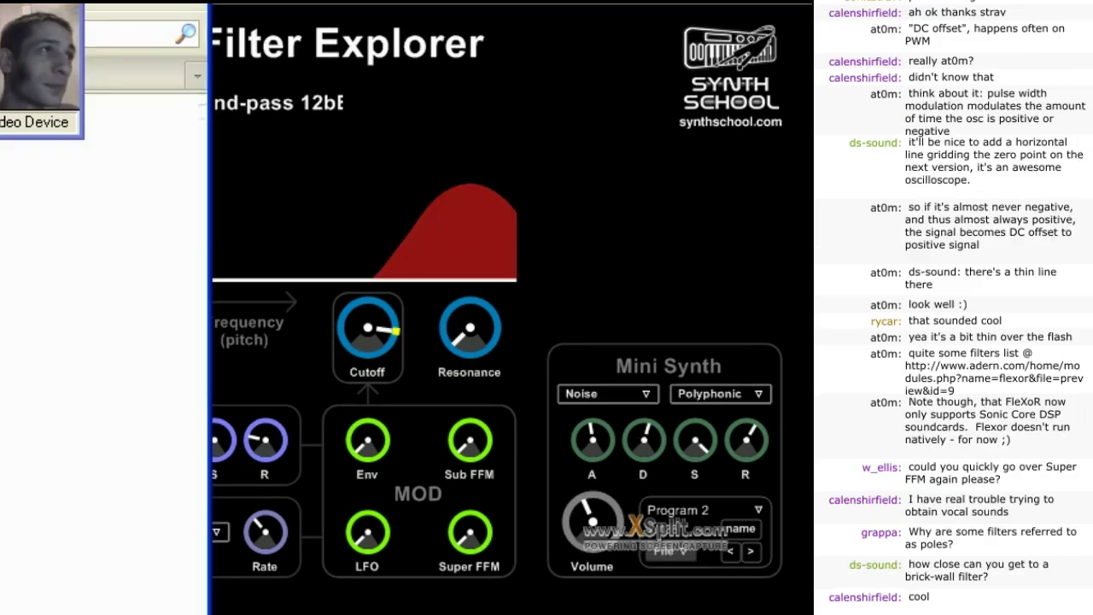
- Switch to the web browser and search Google for "Formant Table"
click(38, 171)
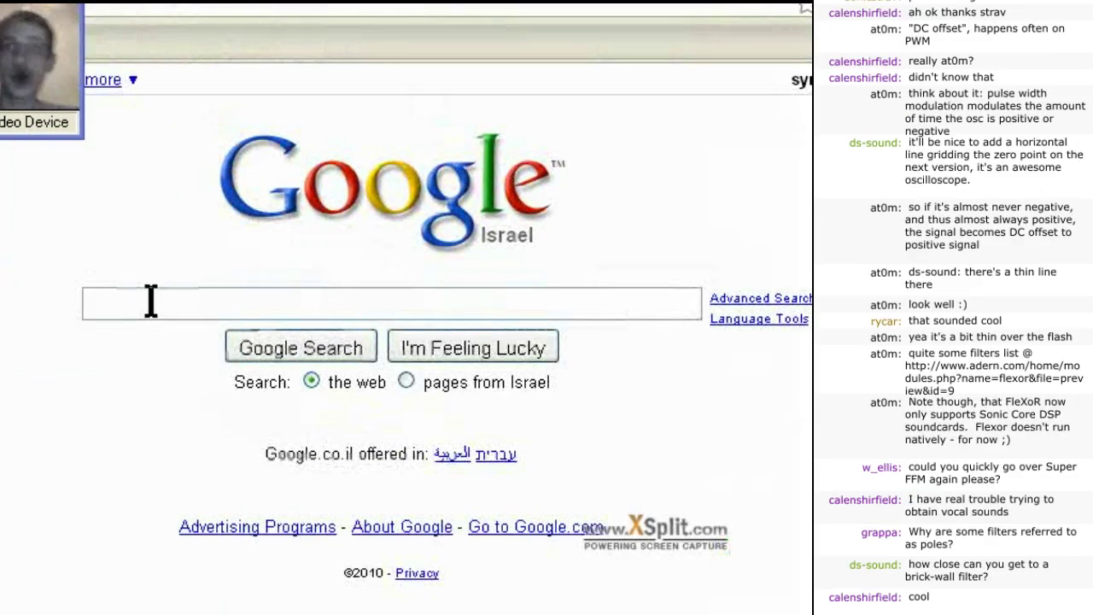
text(Fo)
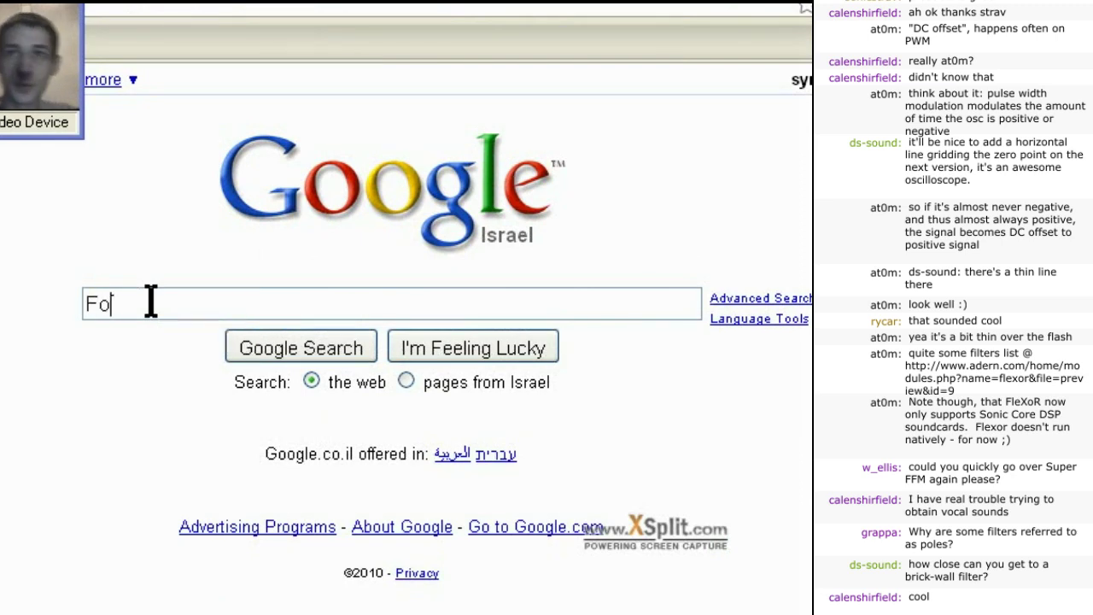
text(rmant )
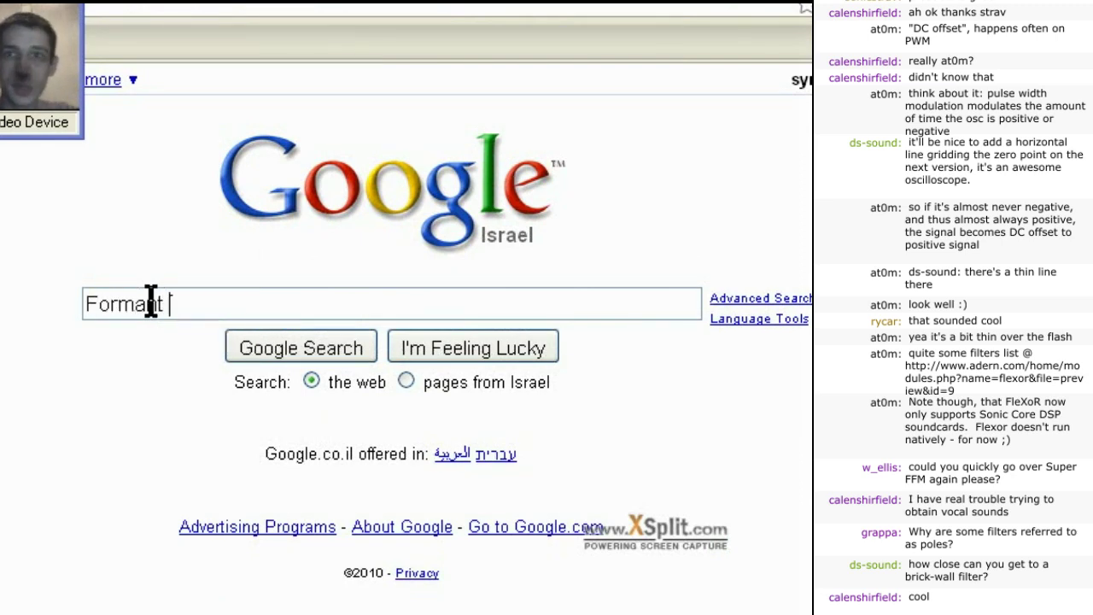
text(Table)
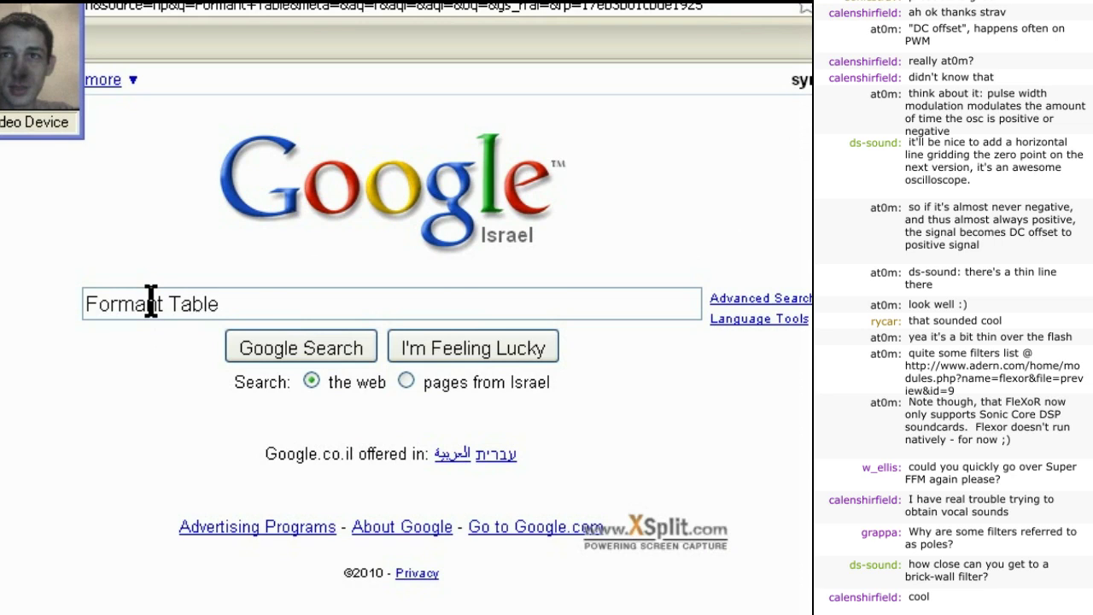
key(Return)
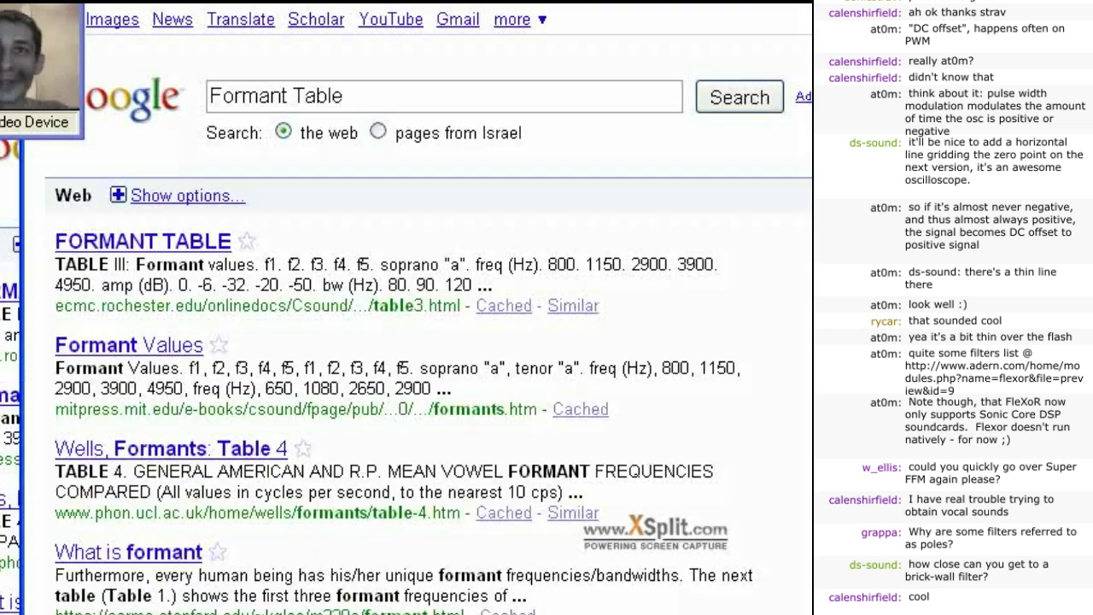
- Open the FORMANT TABLE result from ecmc.rochester.edu and look through the formant values for all voice types
click(185, 244)
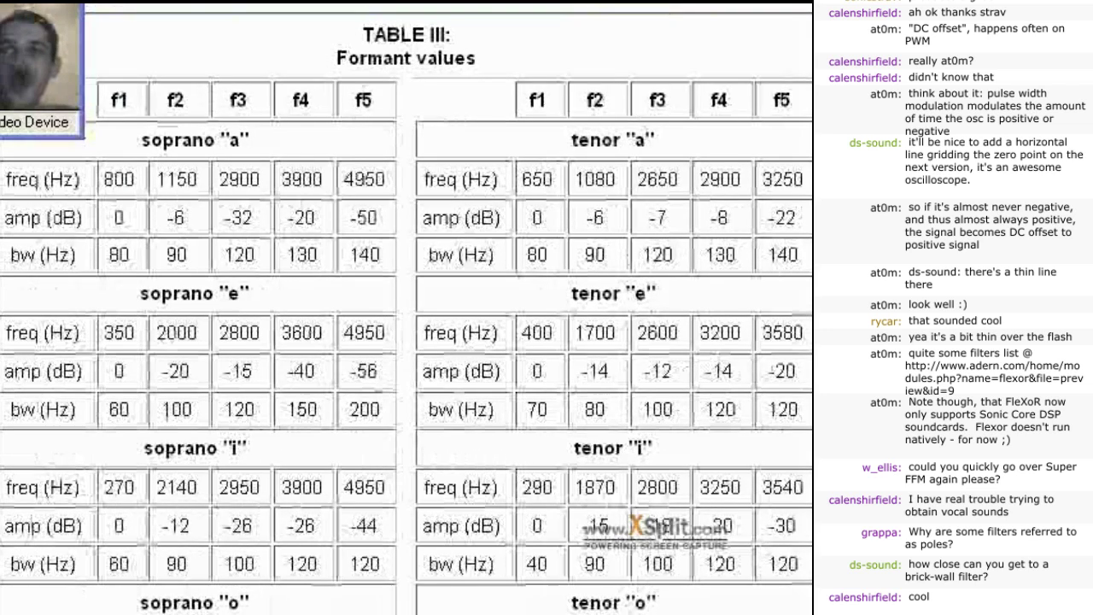
scroll(406, 342, down, 2)
scroll(406, 342, down, 1)
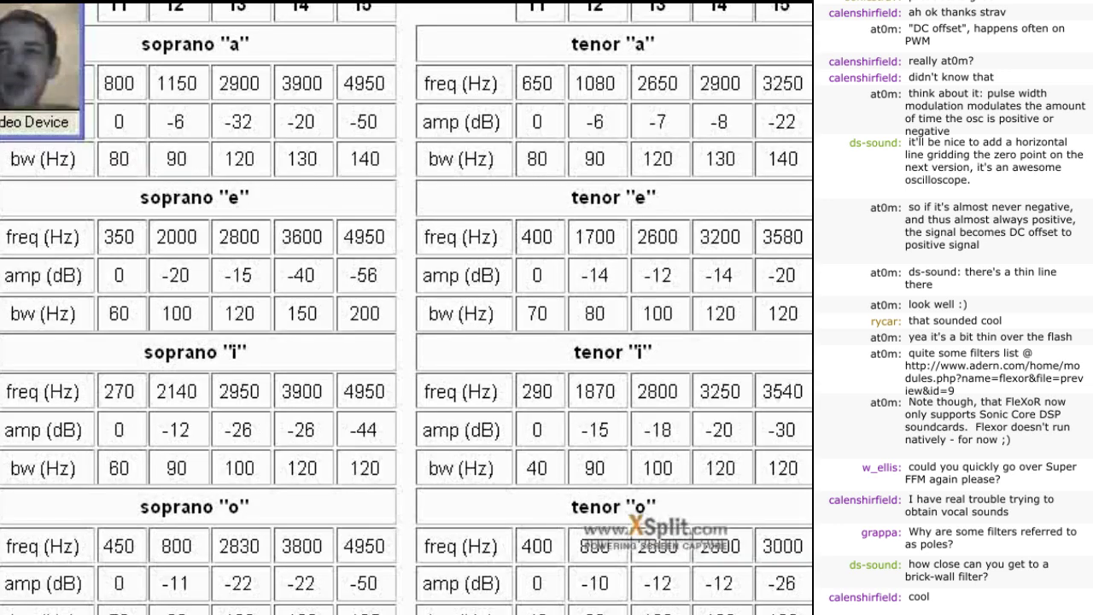
scroll(406, 307, down, 7)
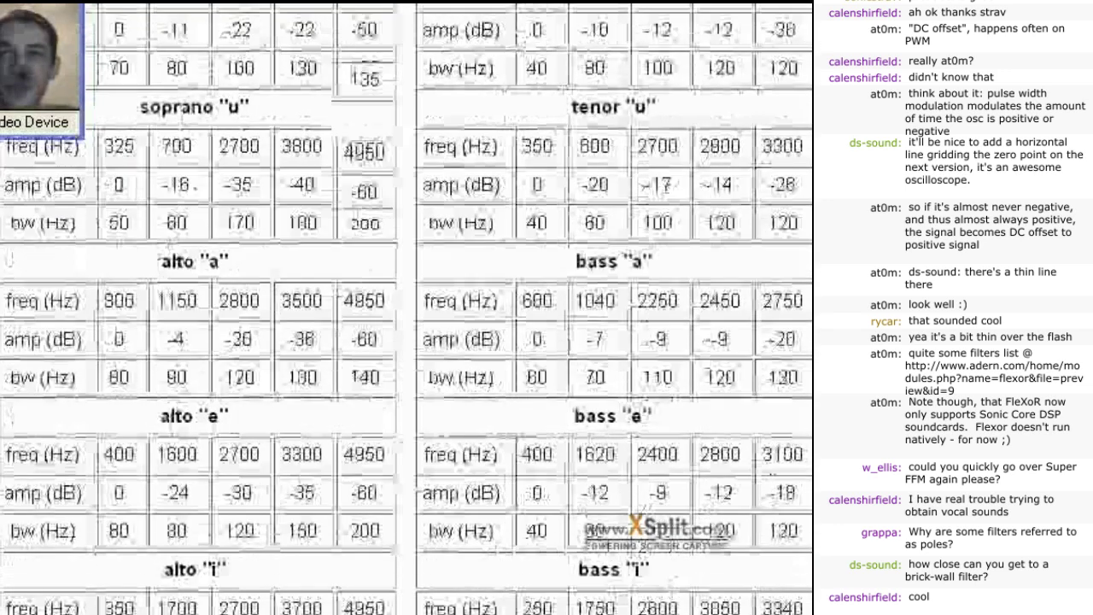
scroll(407, 307, down, 8)
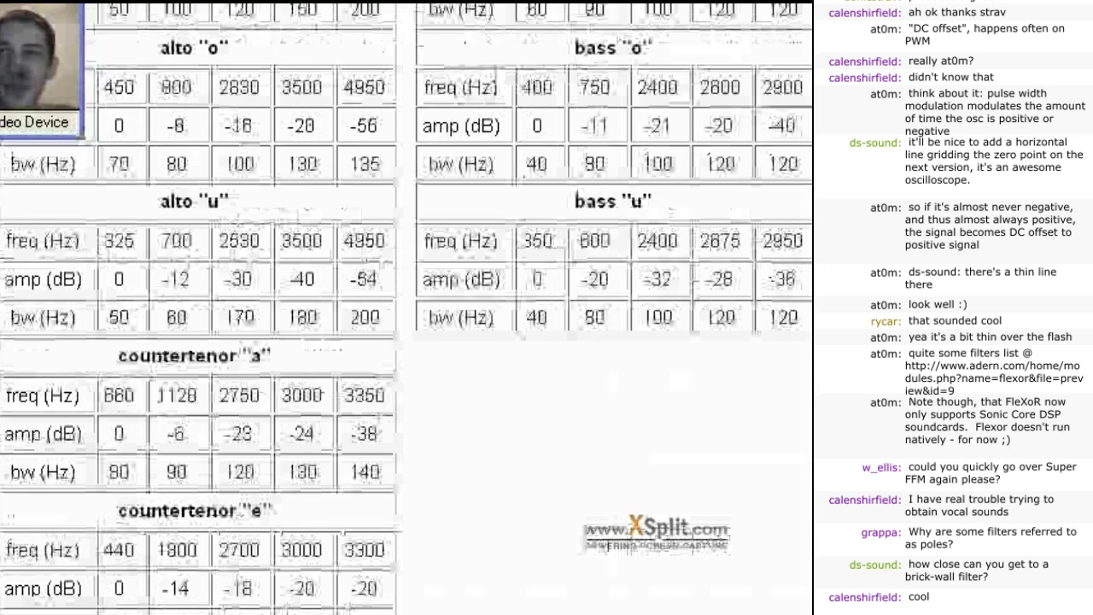
scroll(406, 307, down, 1)
scroll(406, 308, up, 15)
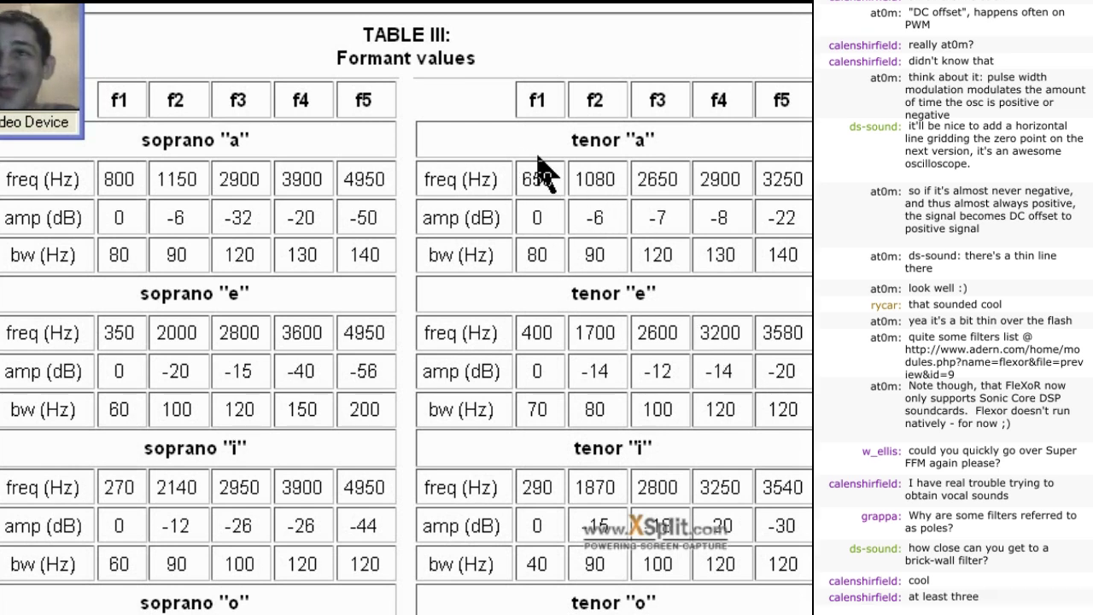
- Highlight the formant column headings above the tenor tables, focusing on f1, f2 and f3
drag(538, 157, 610, 221)
click(534, 214)
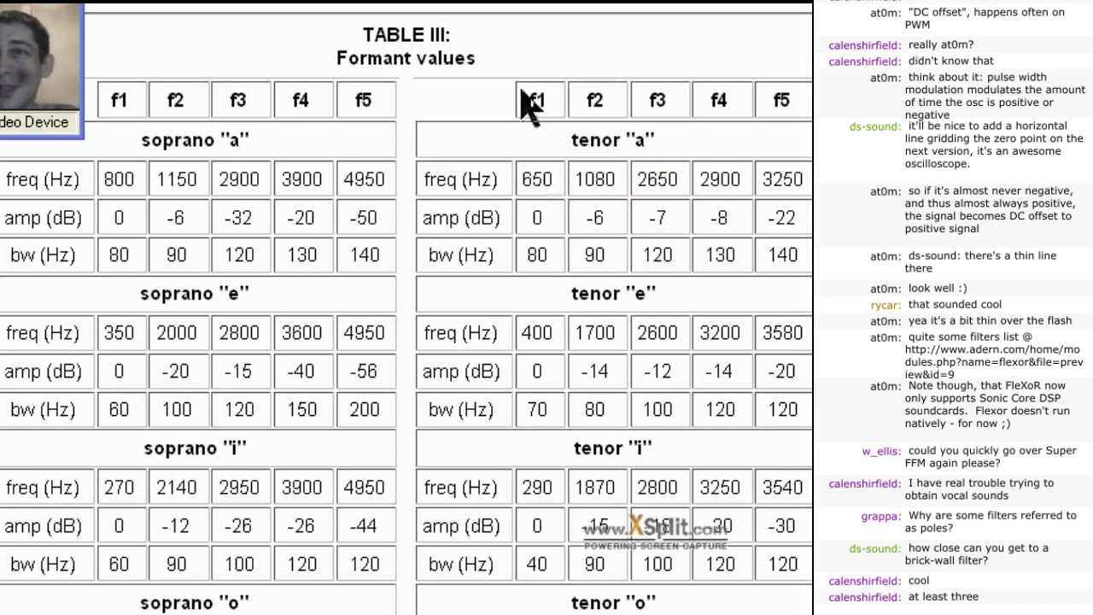
drag(524, 102, 596, 101)
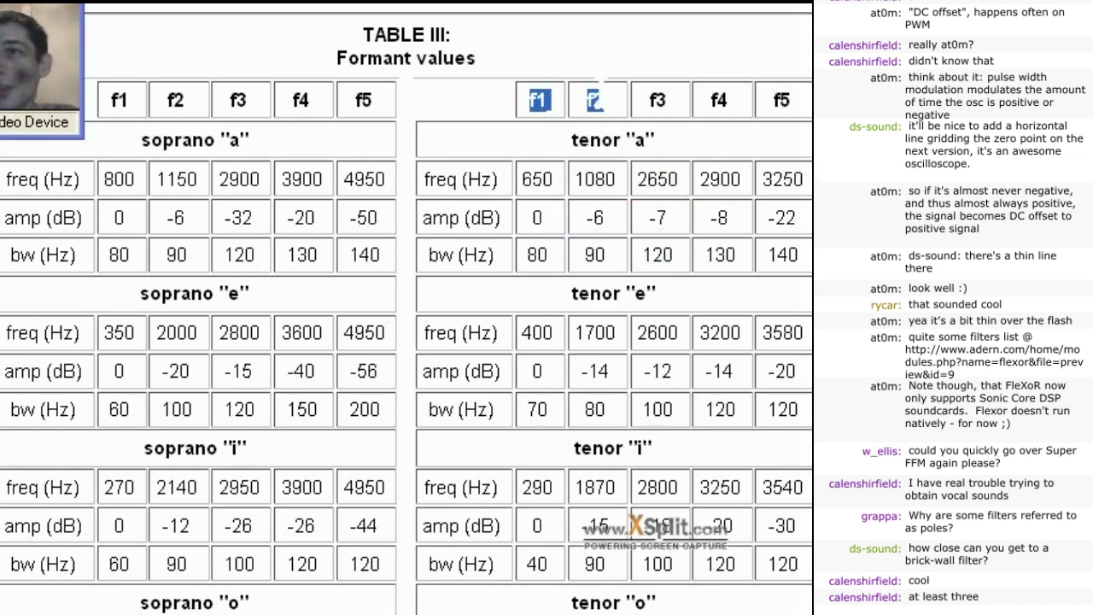
click(527, 99)
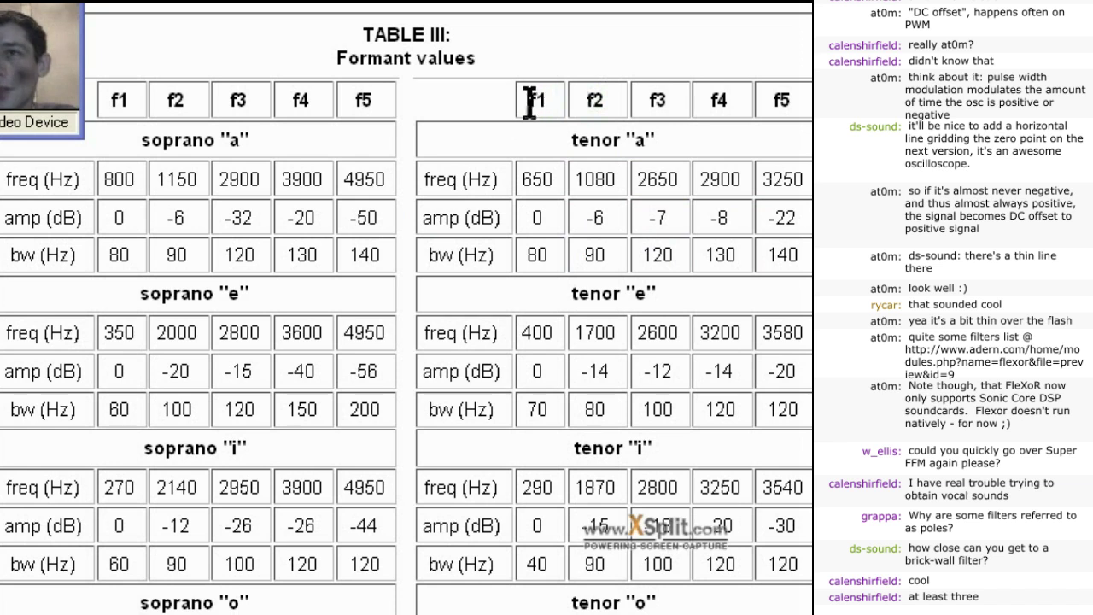
double_click(533, 103)
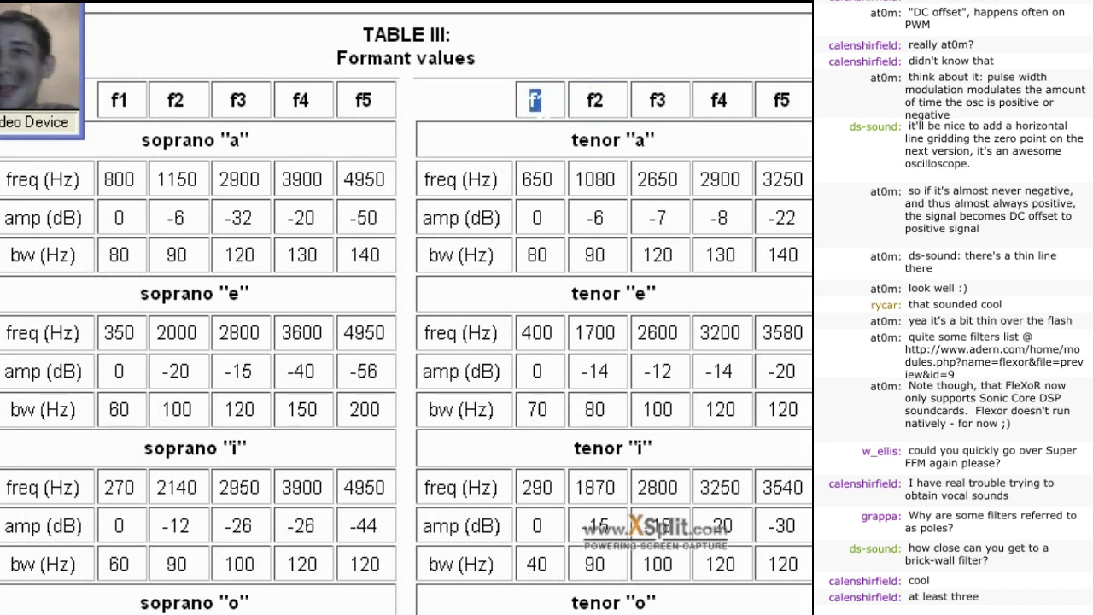
drag(657, 102, 797, 103)
click(521, 109)
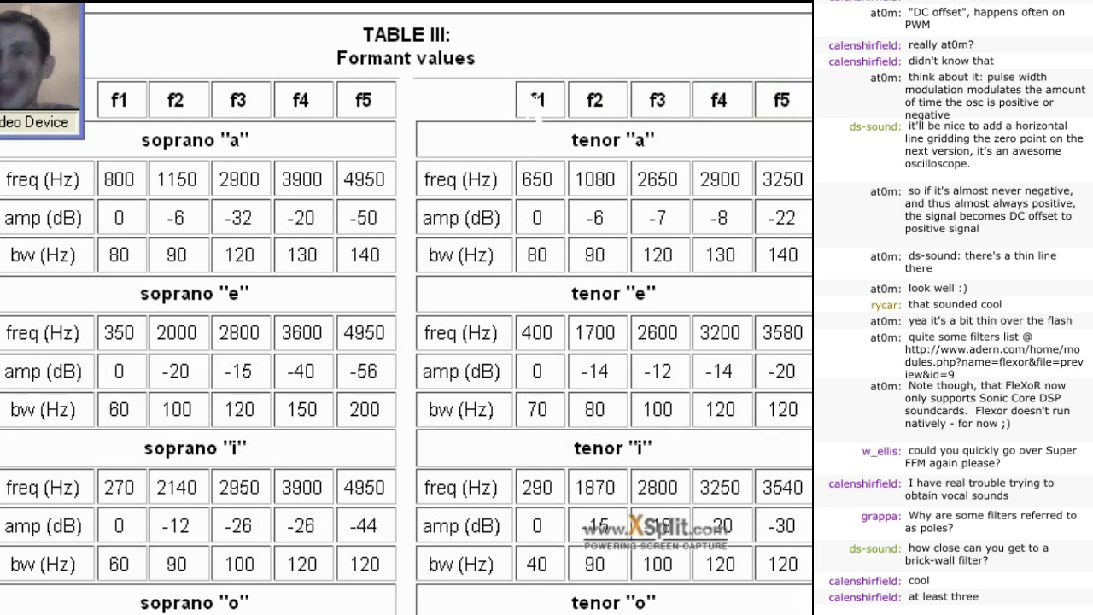
double_click(534, 106)
click(570, 99)
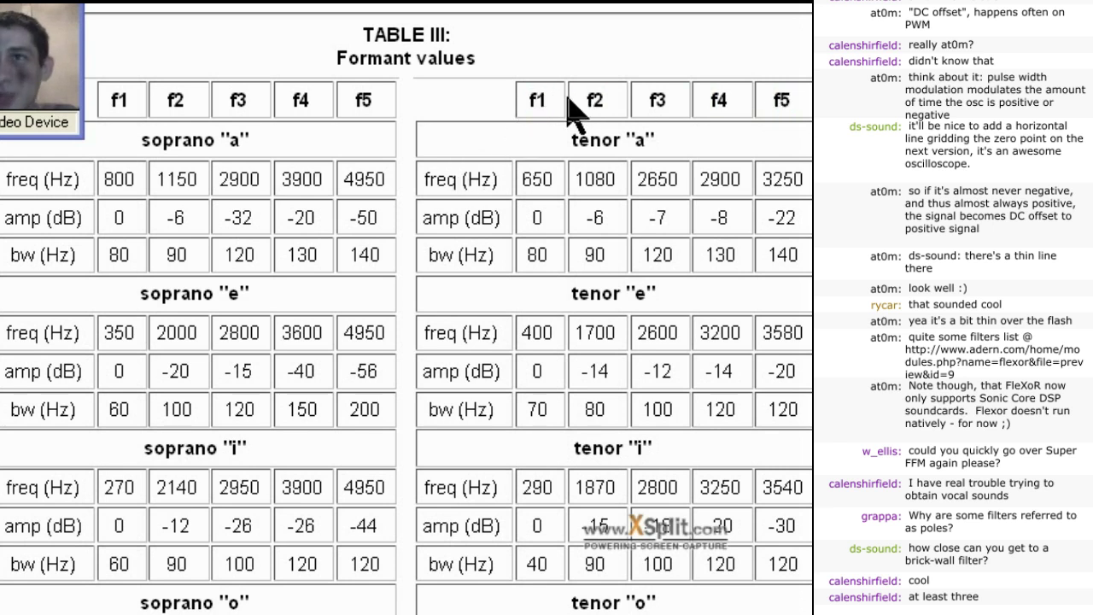
drag(568, 97, 563, 208)
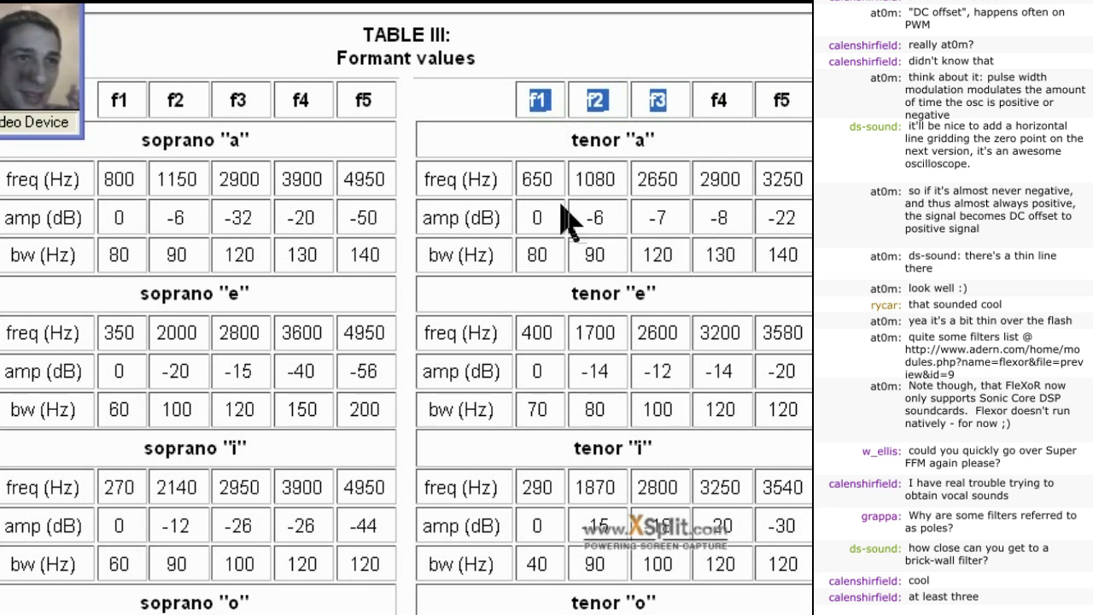
click(530, 212)
- Highlight the f1, f2 and f3 frequencies of the tenor "a" vowel one after another
drag(518, 183, 616, 179)
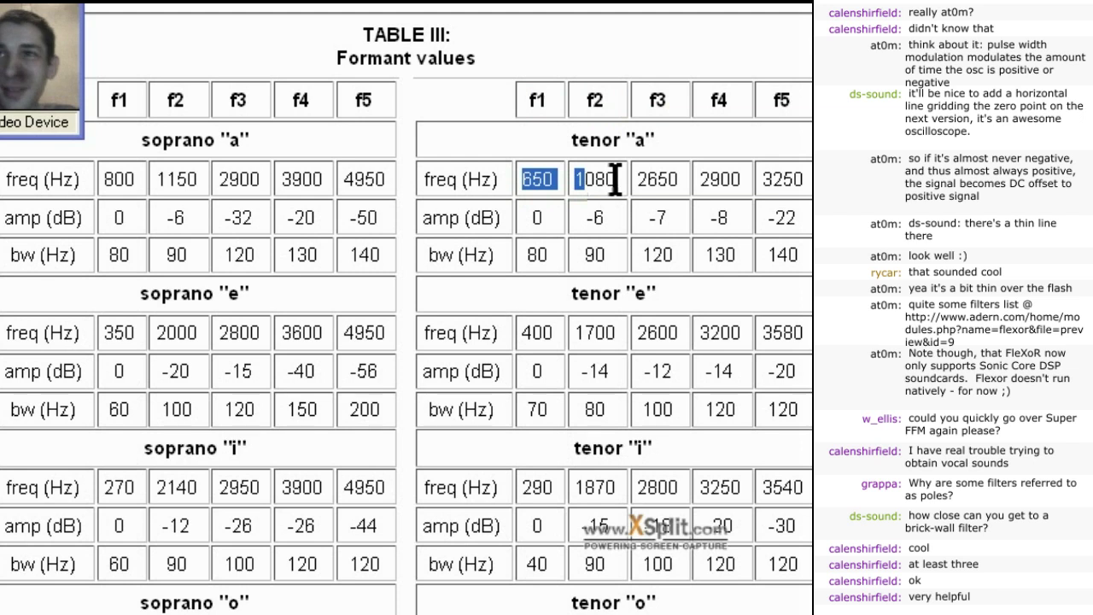
click(554, 181)
double_click(548, 181)
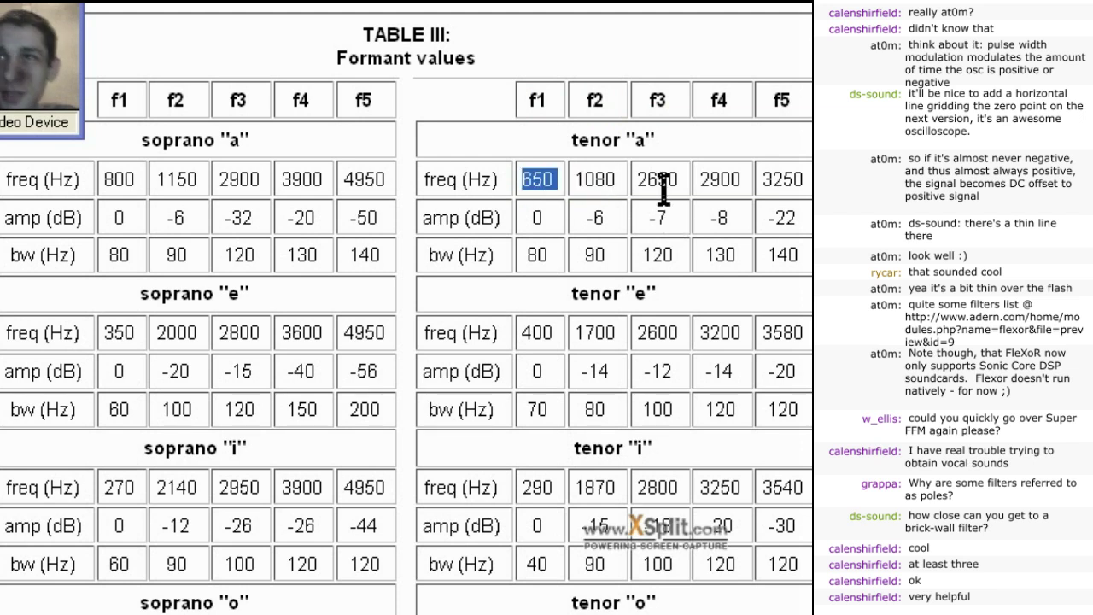
double_click(596, 179)
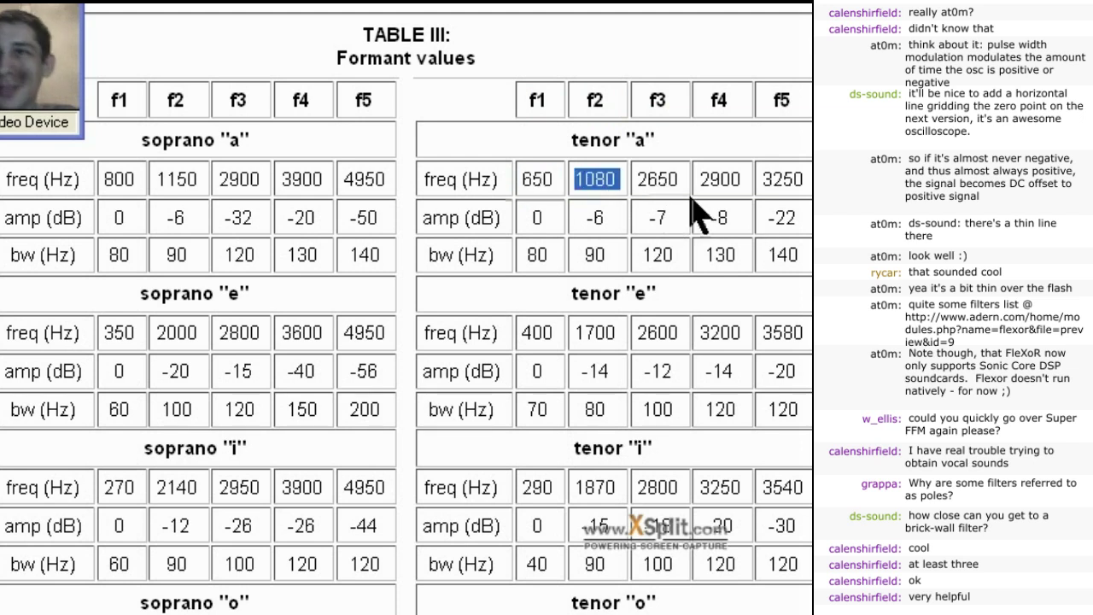
double_click(670, 179)
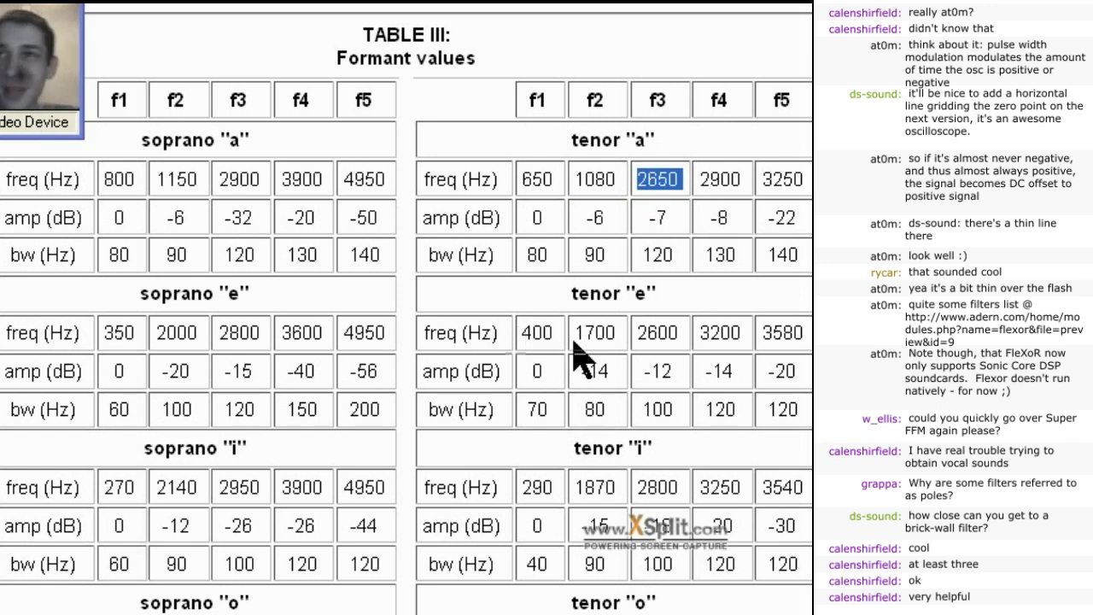
- Point out the first three formant frequencies of the tenor "e" vowel for comparison
drag(686, 333, 521, 333)
click(535, 334)
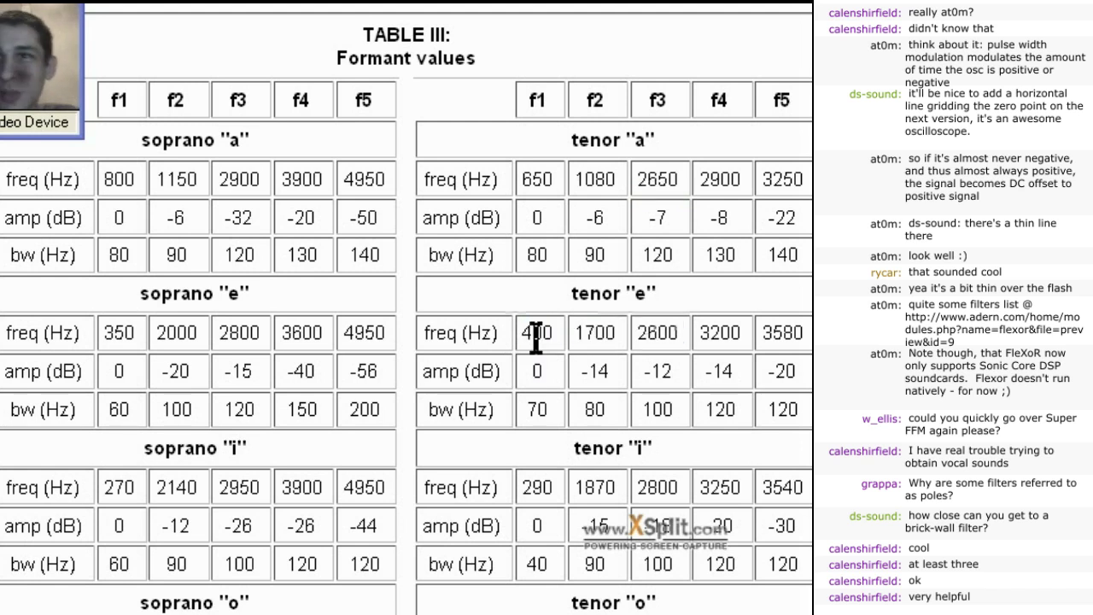
double_click(535, 335)
click(591, 336)
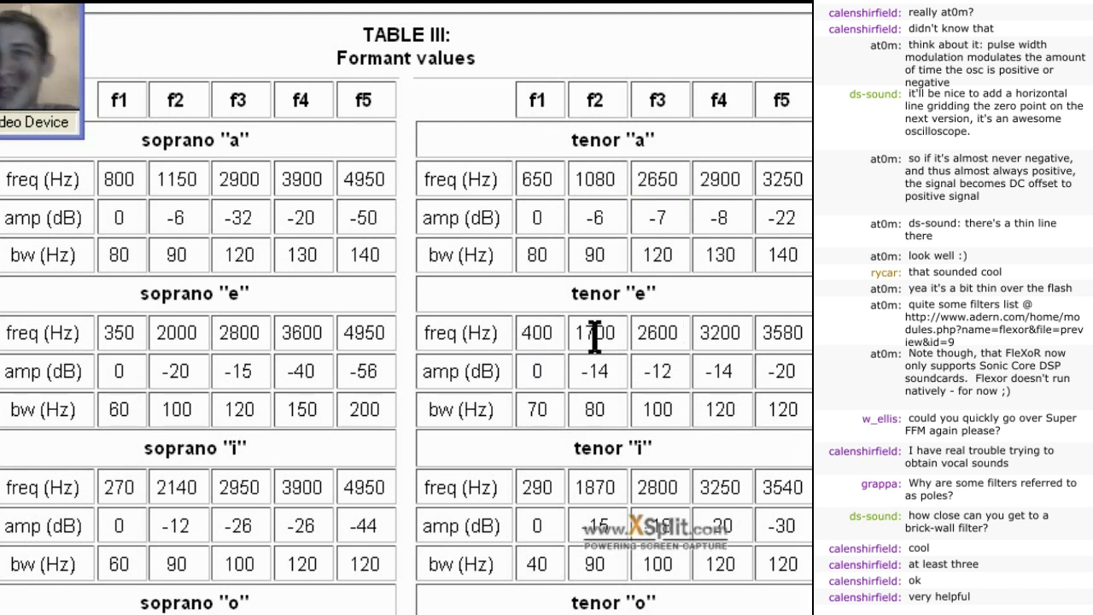
drag(646, 335, 615, 335)
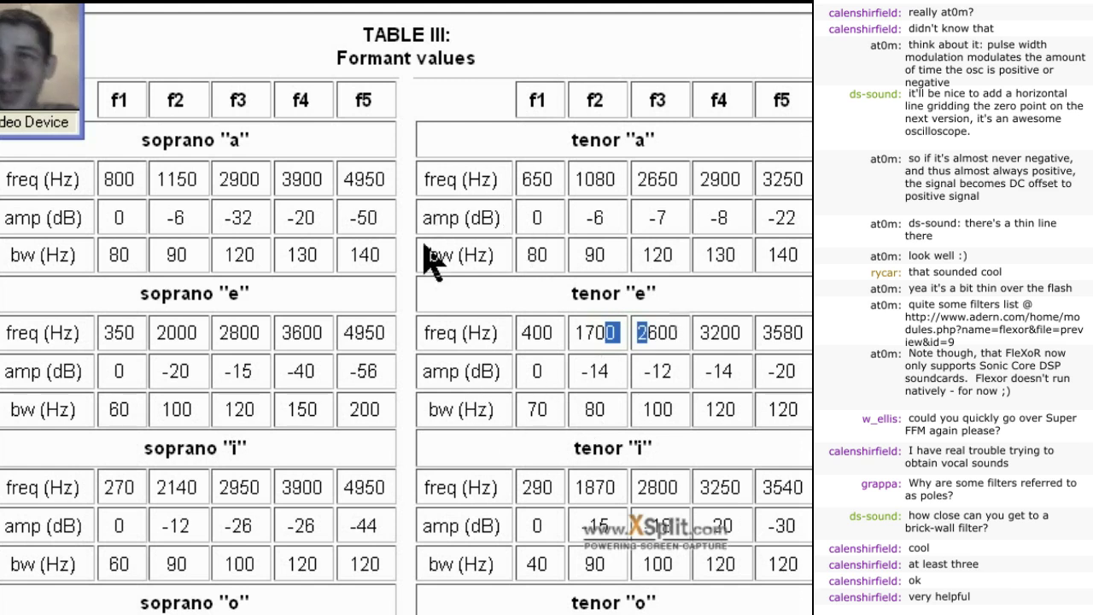
- Highlight the amplitude and bandwidth rows of tenor "a", along with its first three formant frequencies
drag(525, 224, 806, 257)
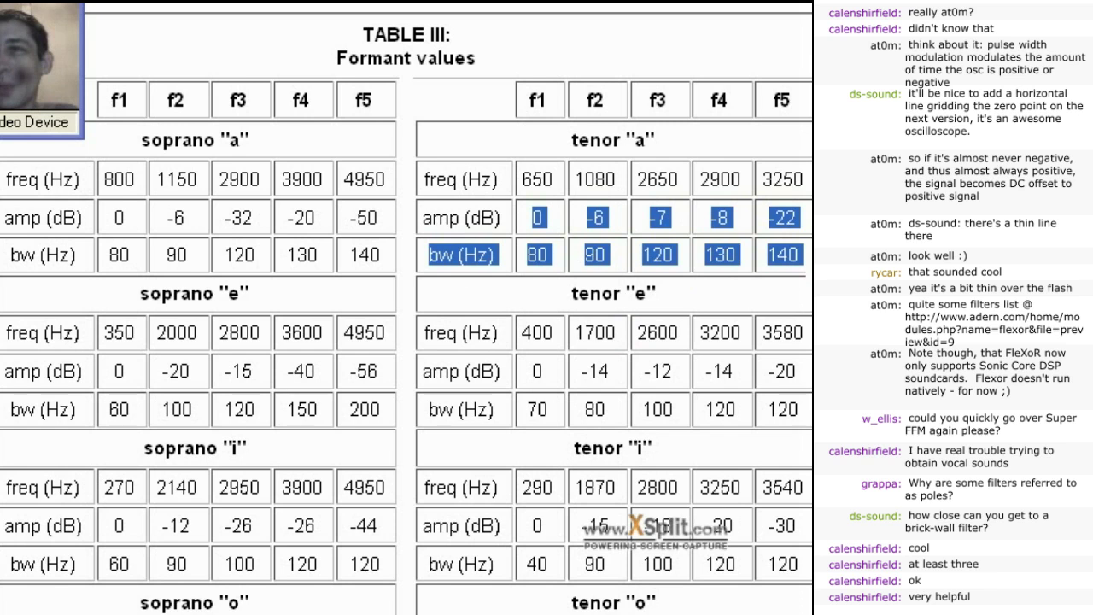
drag(436, 220, 803, 256)
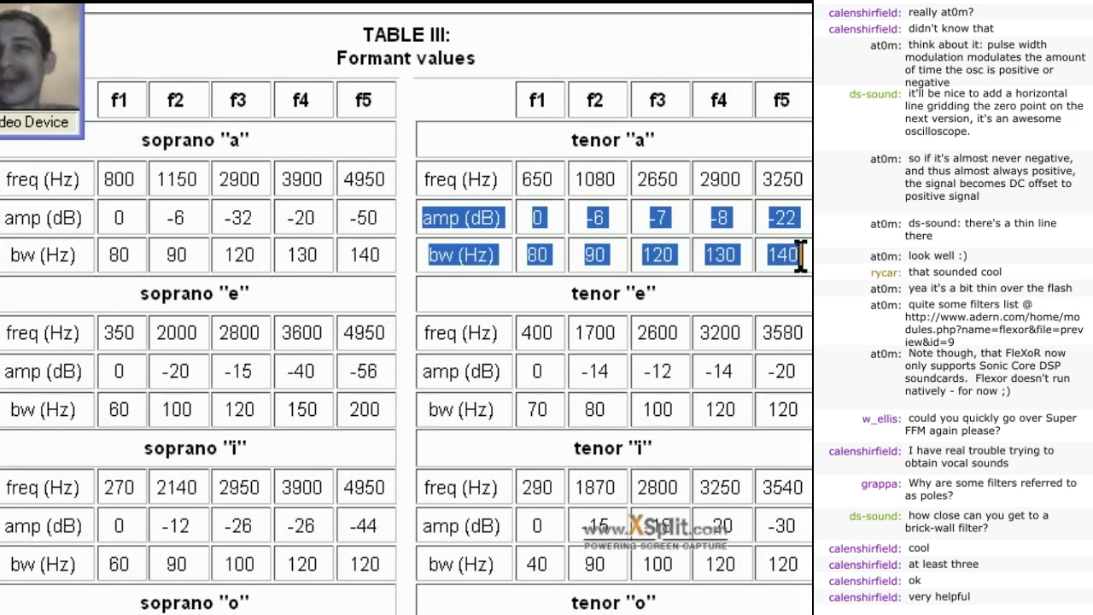
drag(521, 180, 678, 177)
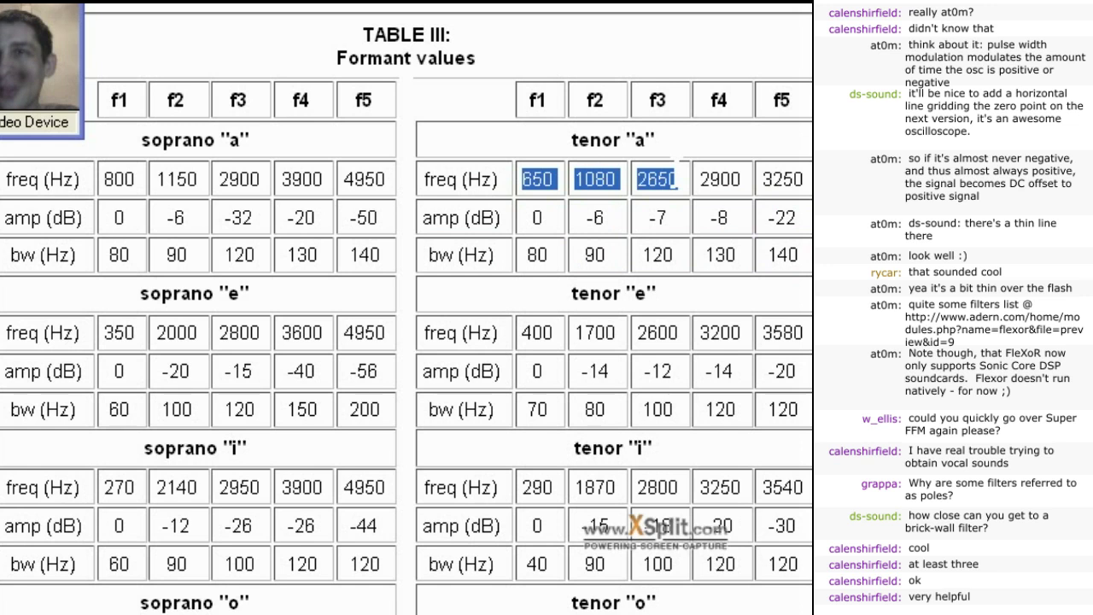
drag(425, 229, 803, 256)
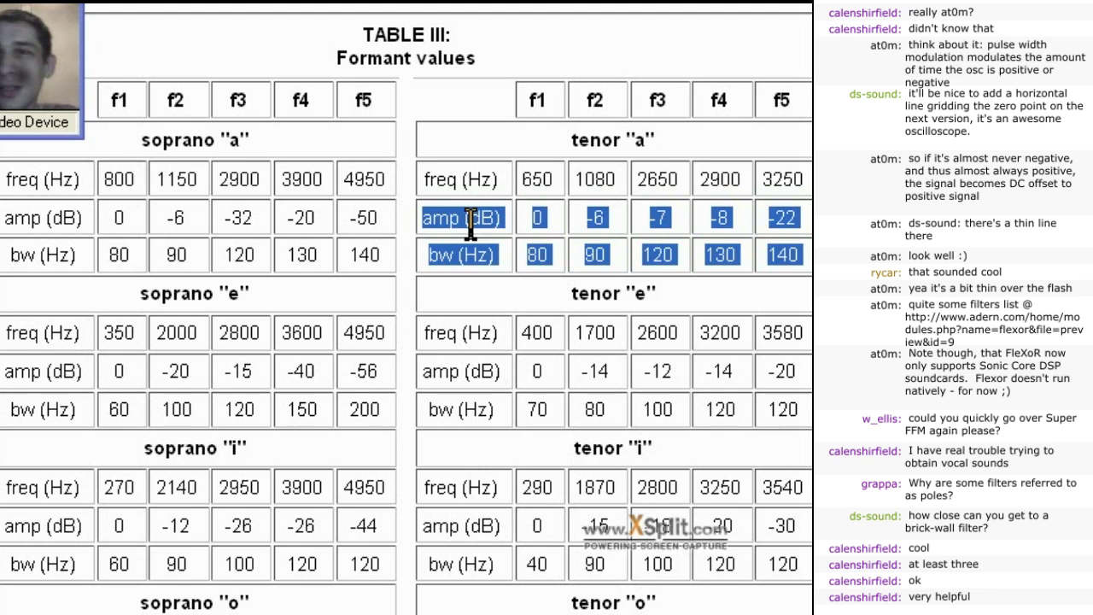
- Highlight the individual amplitude values of the tenor "a" formants from f1 to f3
double_click(541, 218)
click(588, 213)
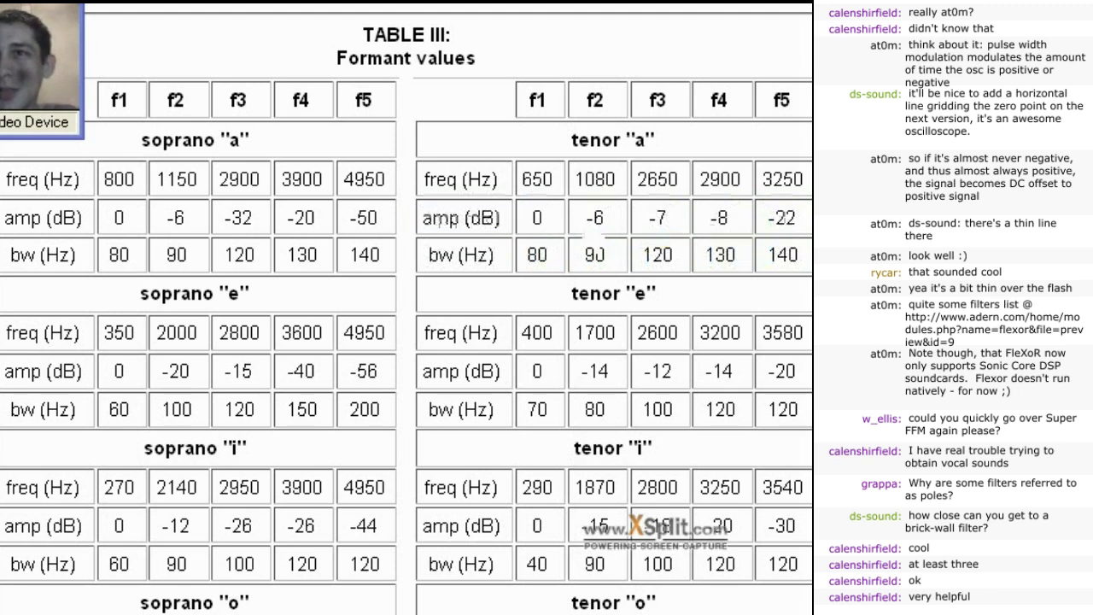
drag(588, 217, 630, 217)
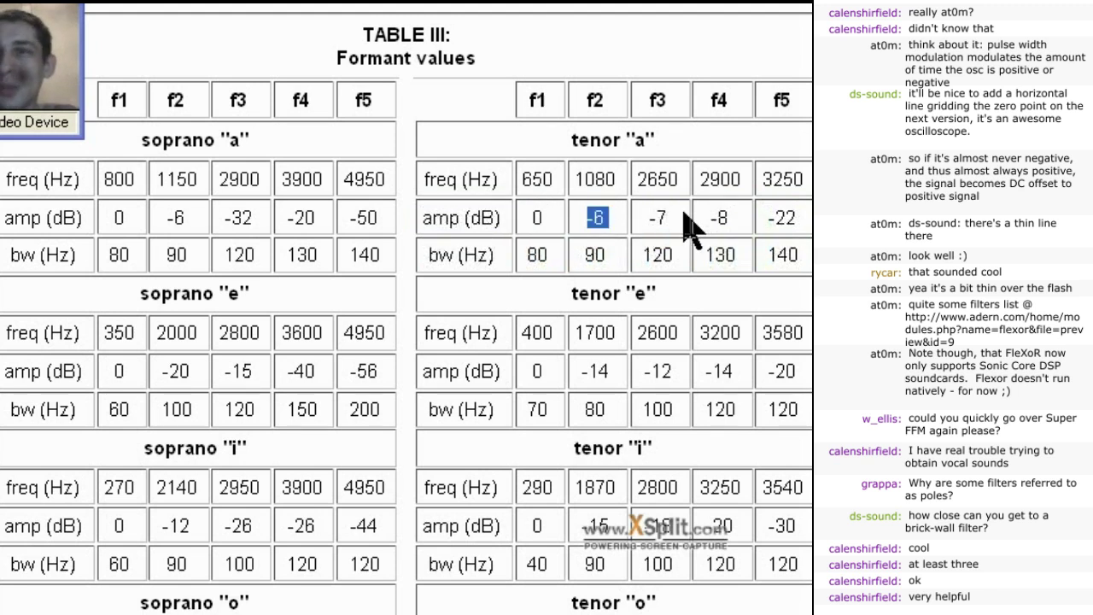
double_click(657, 219)
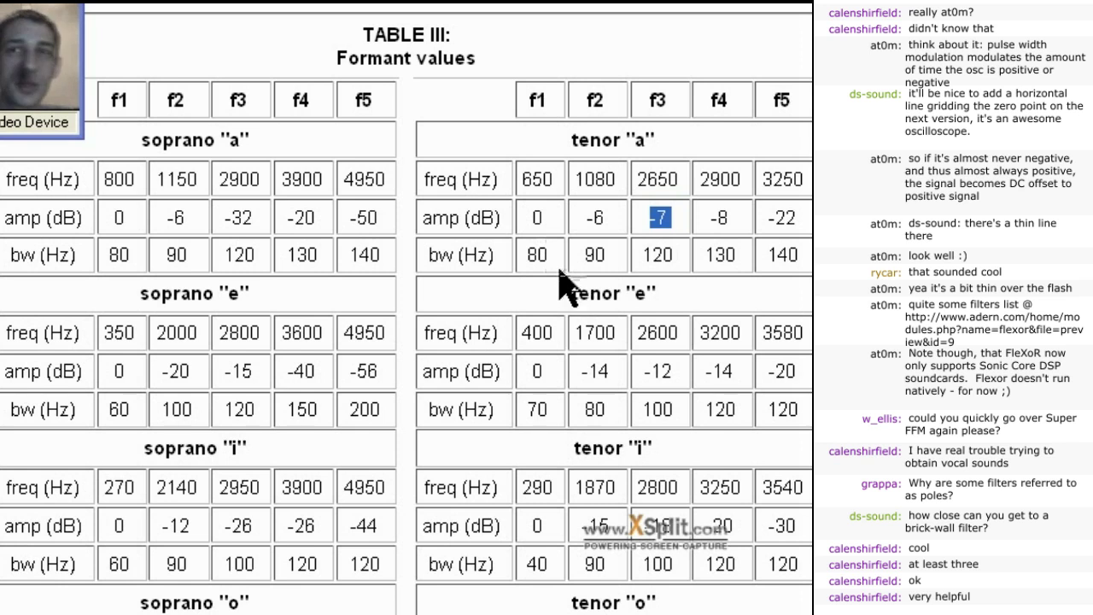
- Highlight the f1 to f3 bandwidths of tenor "a", and look through the remaining tenor, alto and bass vowel tables
drag(532, 250, 694, 271)
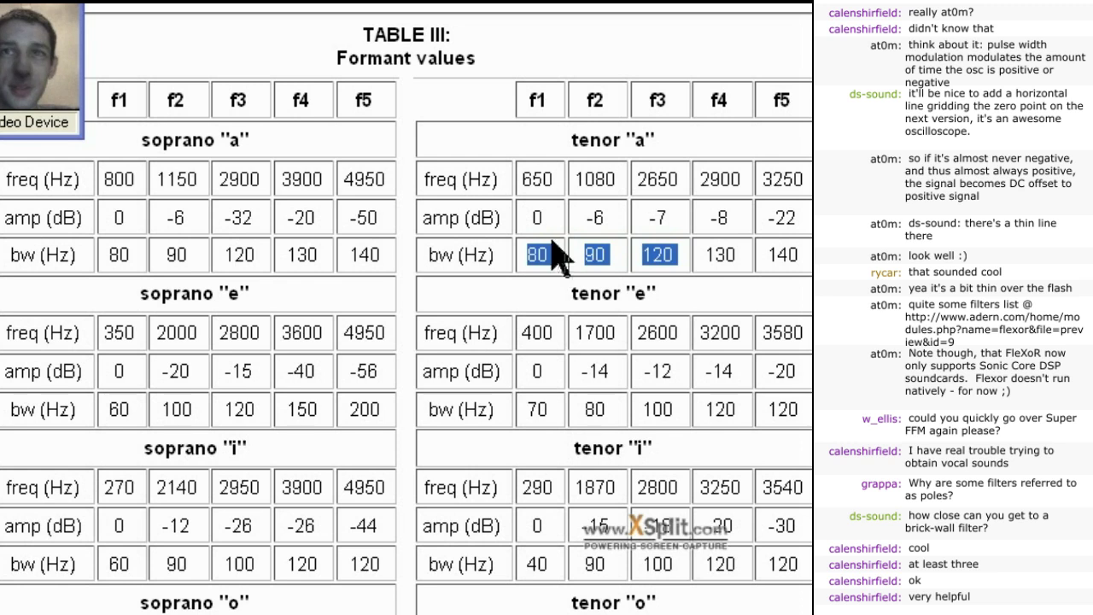
scroll(598, 355, down, 5)
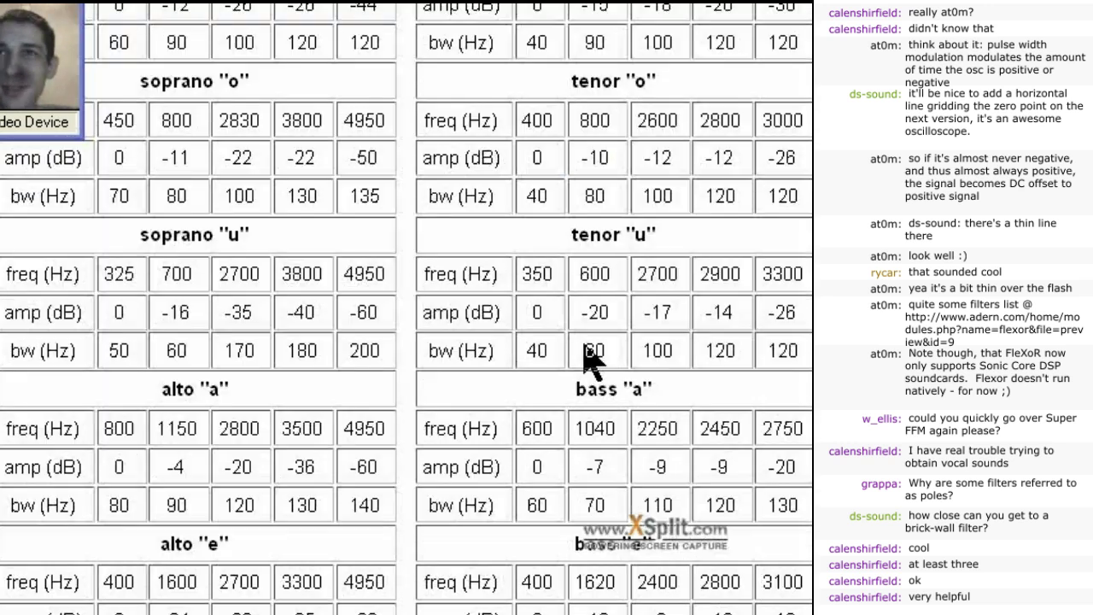
scroll(589, 359, down, 3)
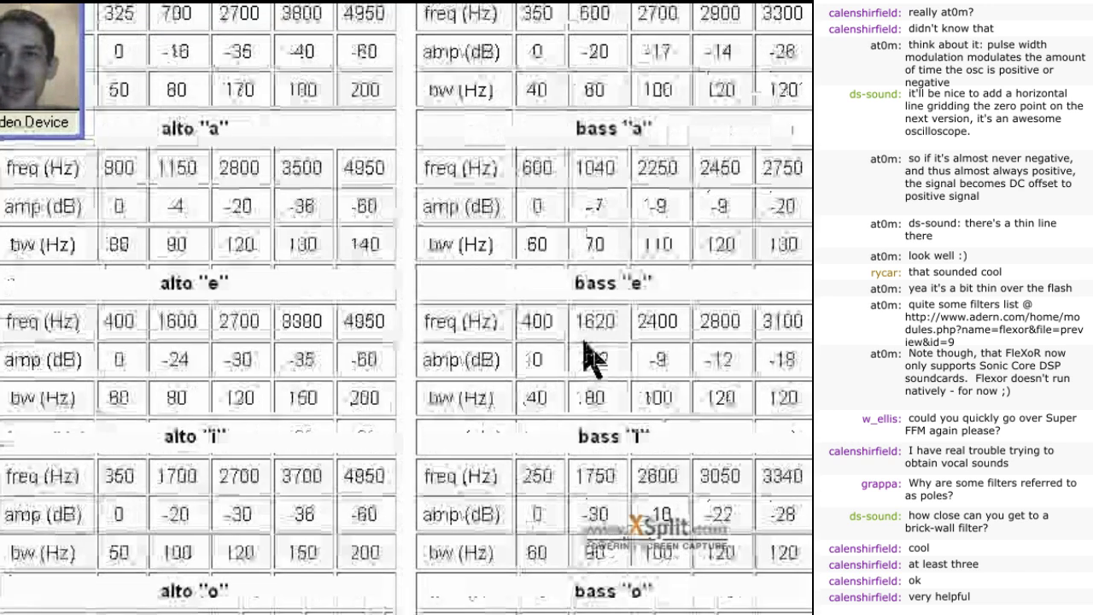
scroll(313, 354, up, 7)
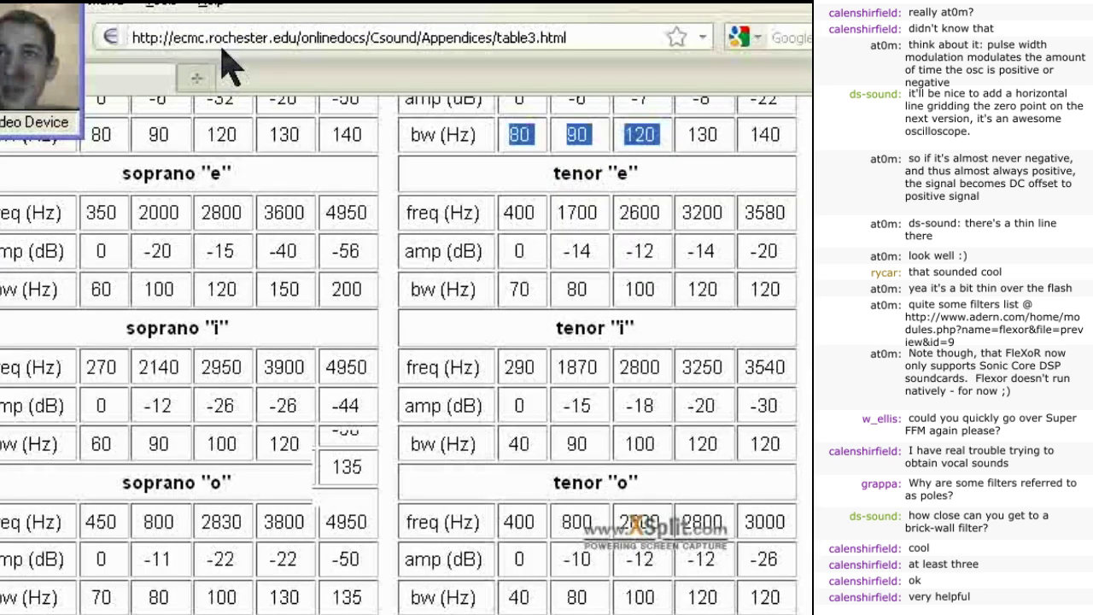
- Select the full web address of the Csound formant values page
triple_click(517, 37)
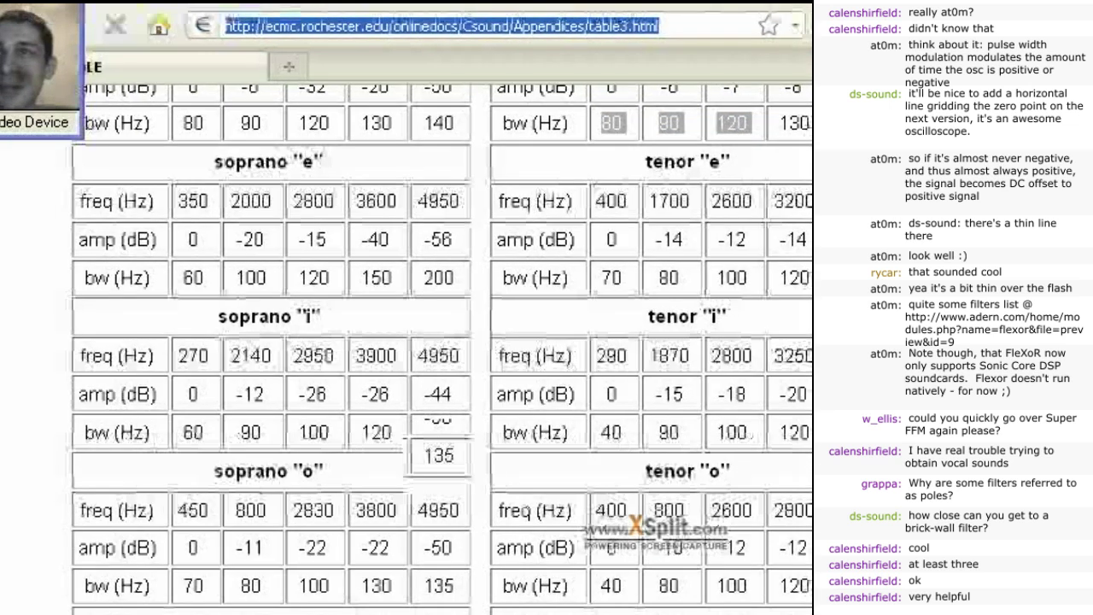
key(alt+Tab)
double_click(405, 29)
triple_click(405, 28)
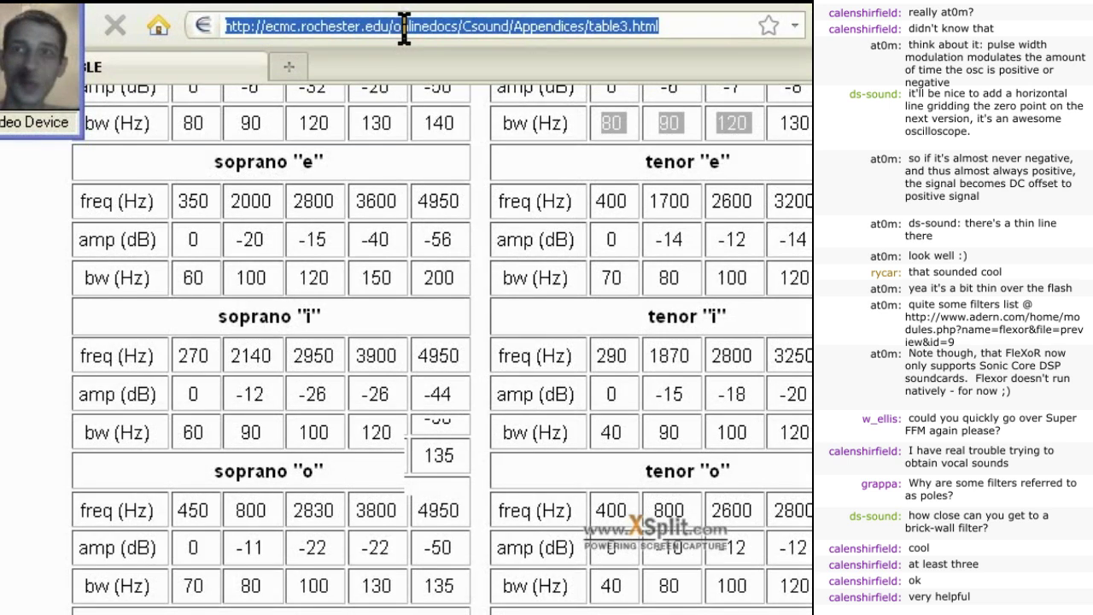
- Go to google.com and search the web for "formant table"
text(google.com)
key(Return)
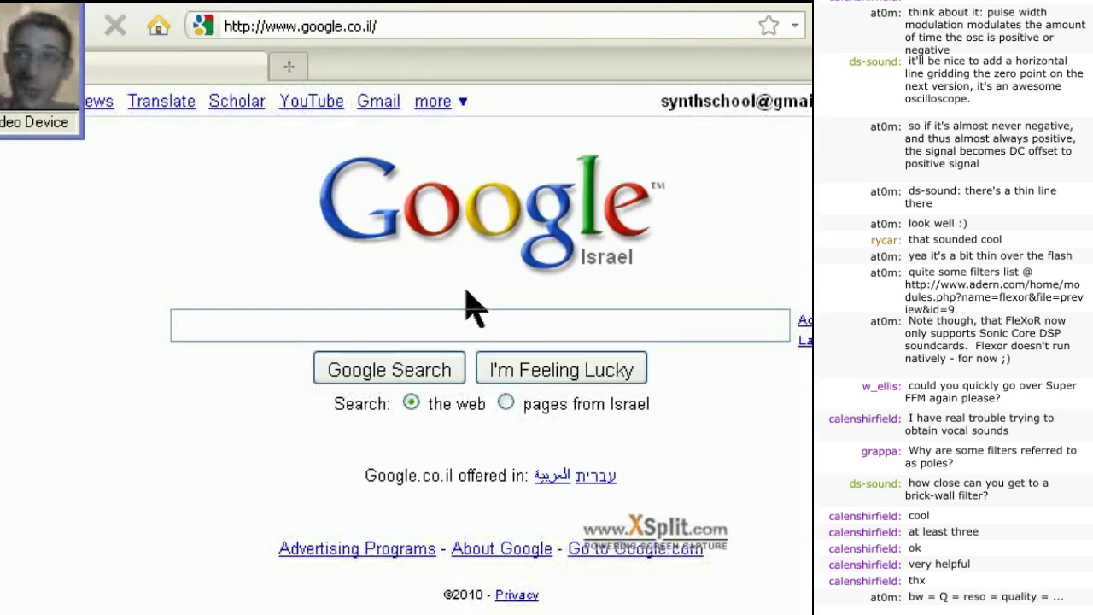
text(formant table)
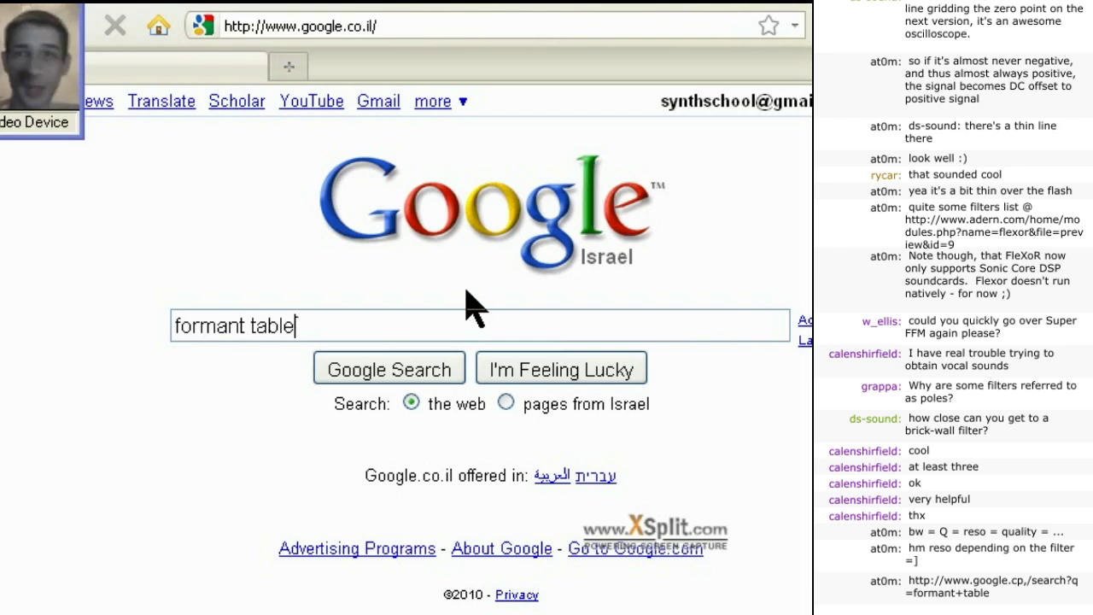
key(Return)
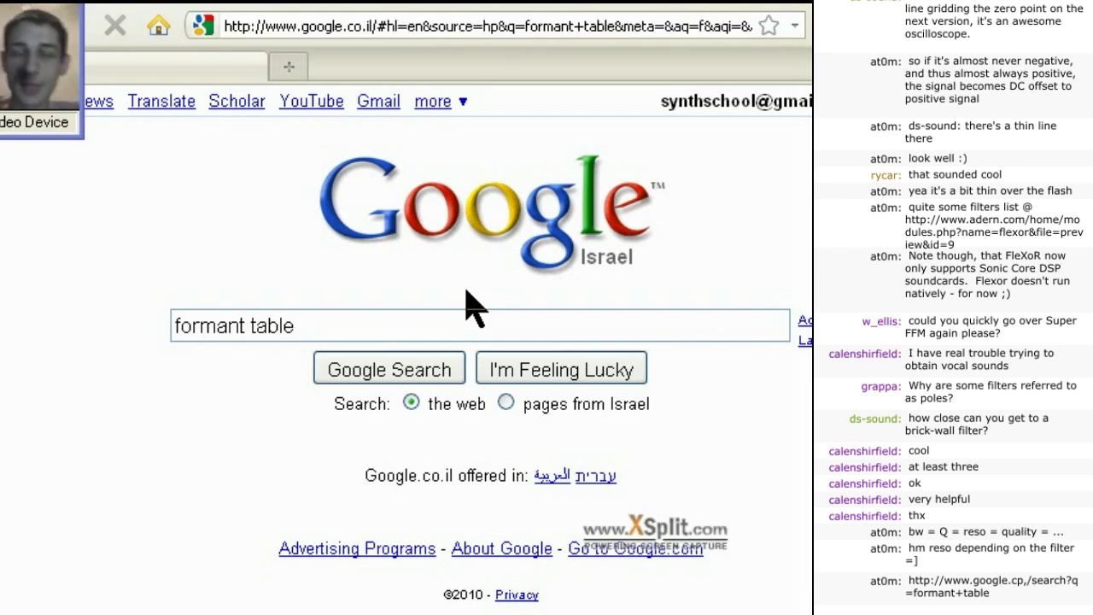